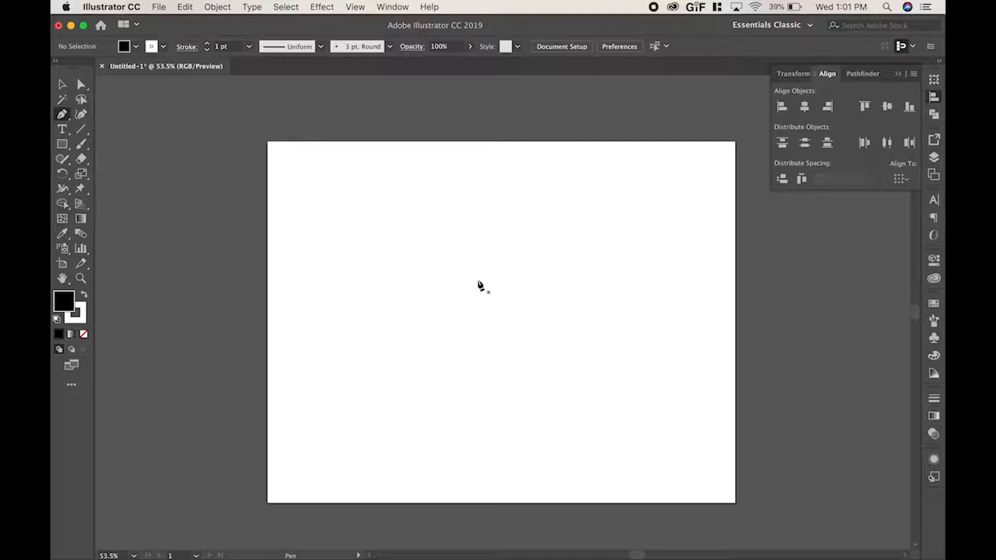
# Start a black-filled path with the Pen tool, placing seven corner points in an arch across the artboard's upper half.
pyautogui.click(322, 211)
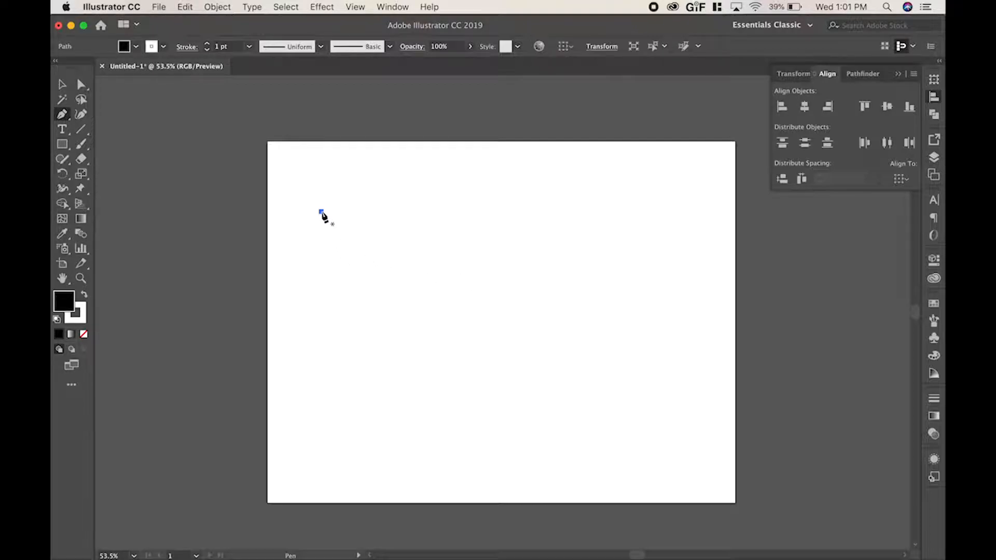
pyautogui.click(356, 195)
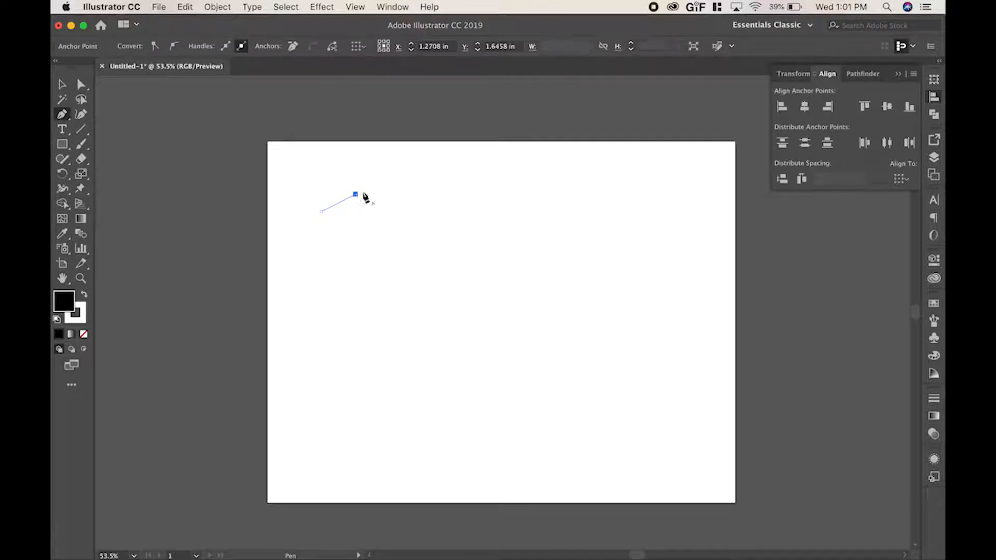
pyautogui.click(406, 185)
pyautogui.click(445, 194)
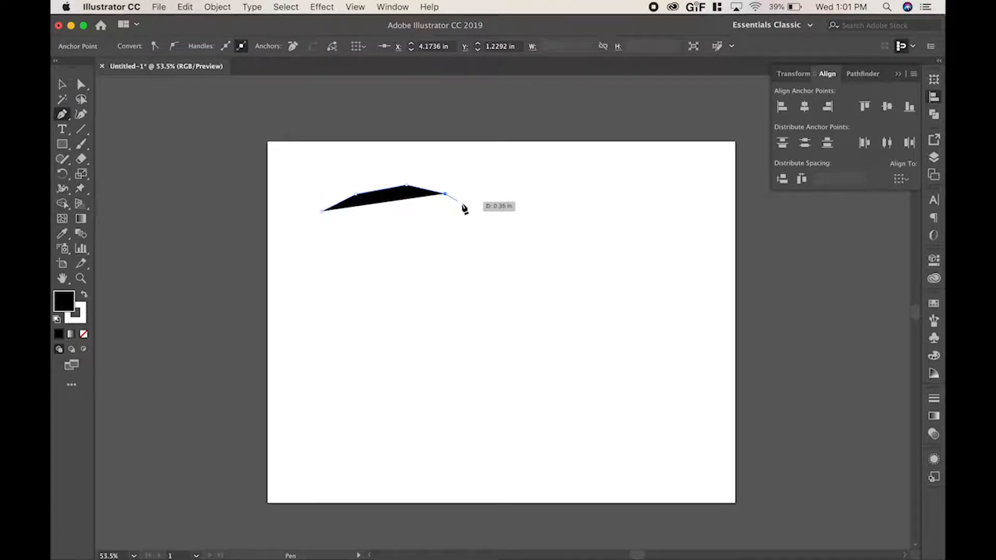
pyautogui.click(467, 206)
pyautogui.click(492, 227)
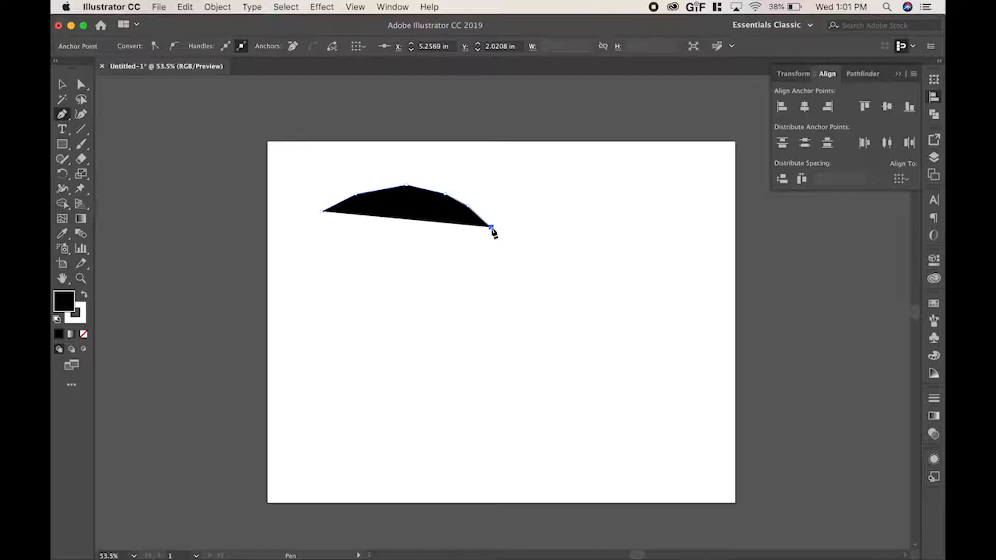
pyautogui.click(484, 251)
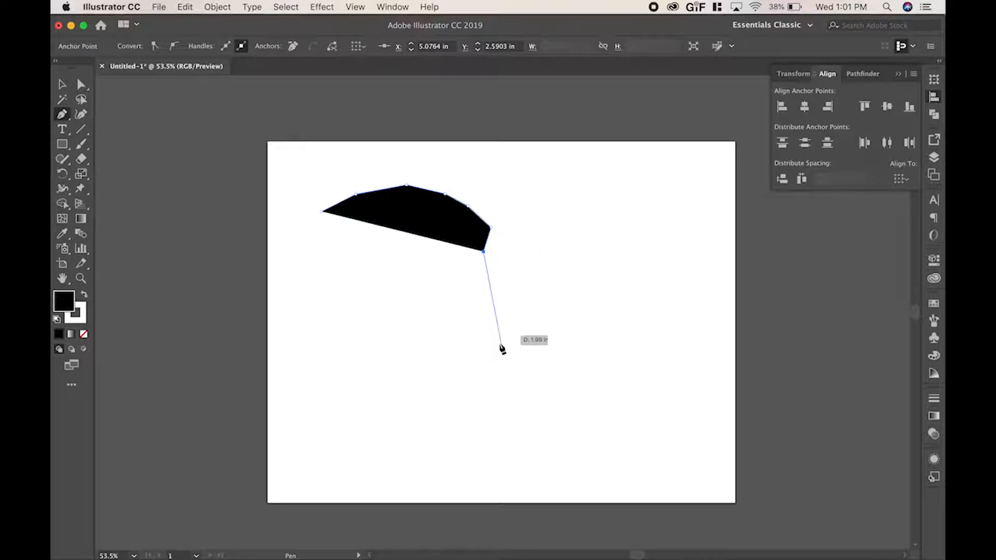
# Continue the path with curved segments down its right side, add straight bottom and left edges, and close it at the starting point.
pyautogui.moveTo(491, 315); pyautogui.dragTo(547, 349)
pyautogui.moveTo(474, 400); pyautogui.dragTo(378, 387)
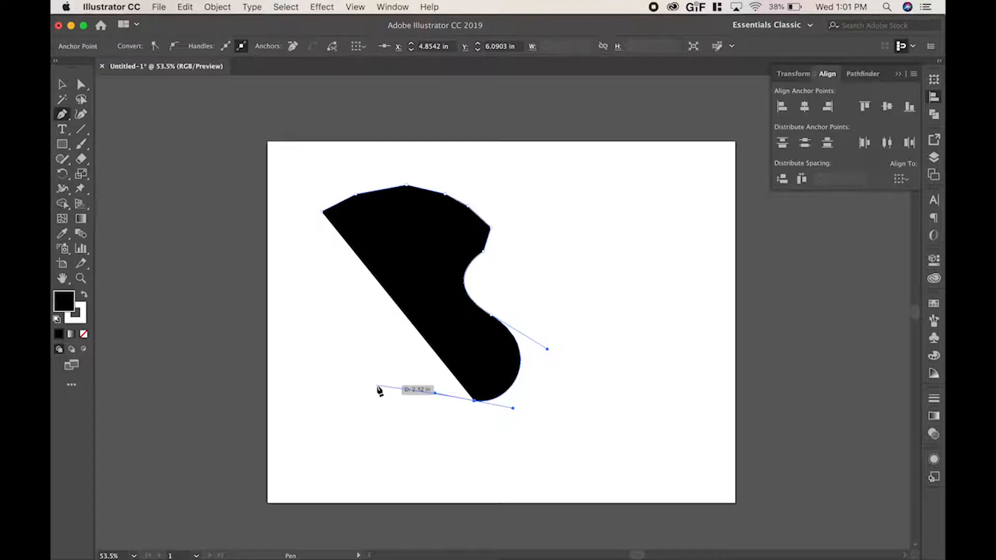
pyautogui.moveTo(377, 385); pyautogui.dragTo(303, 387)
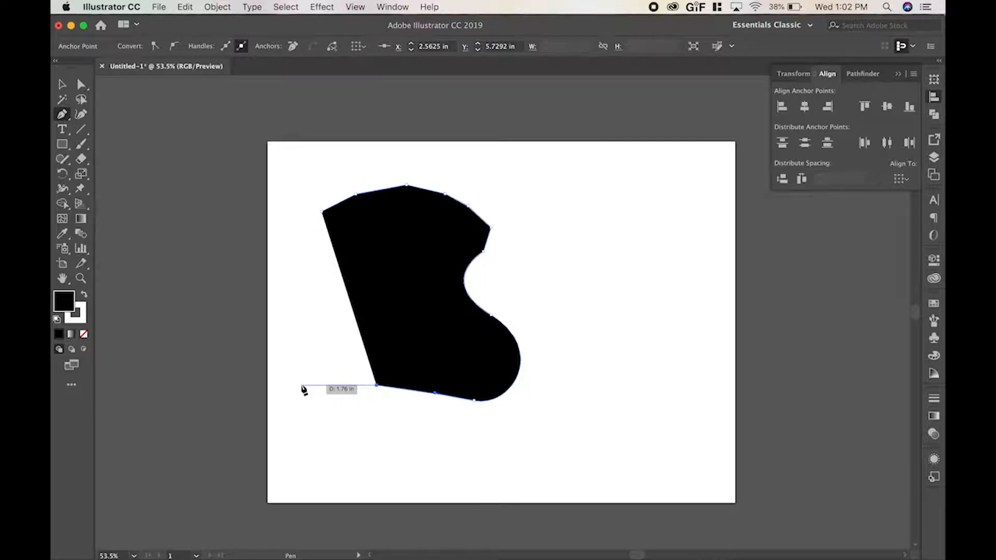
pyautogui.moveTo(300, 389)
pyautogui.mouseDown()
pyautogui.moveTo(273, 349)
pyautogui.moveTo(278, 451)
pyautogui.moveTo(271, 402)
pyautogui.moveTo(306, 387)
pyautogui.mouseUp()
pyautogui.click(304, 386)
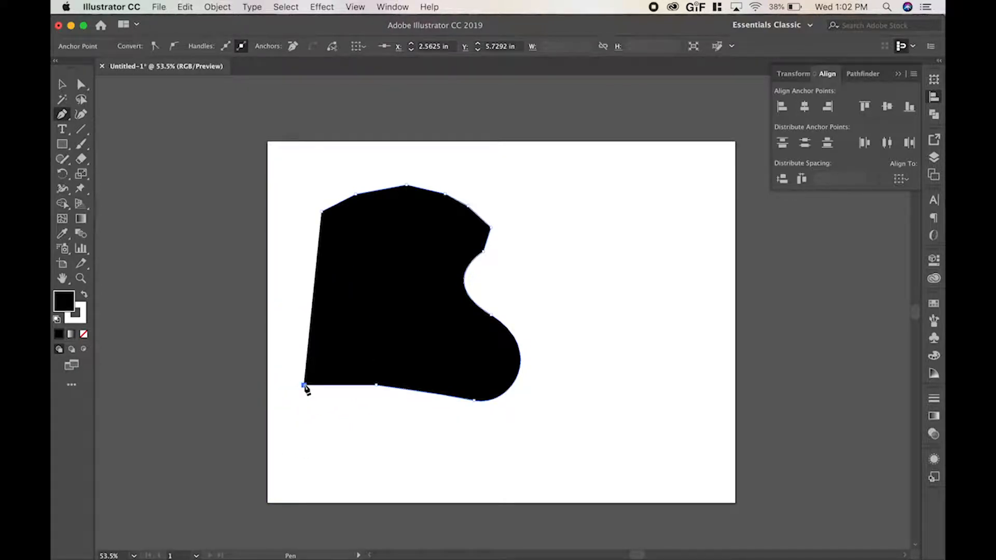
pyautogui.click(304, 315)
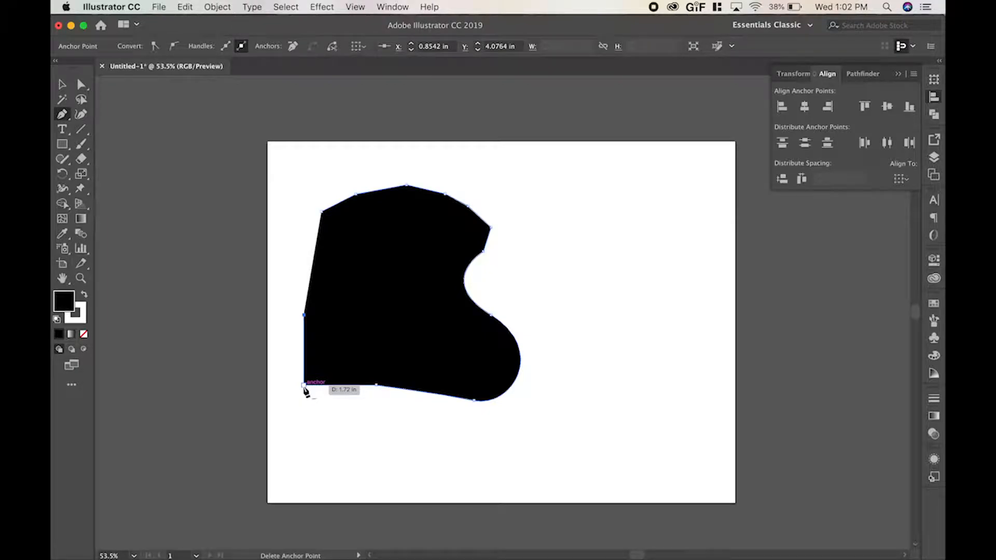
pyautogui.click(322, 212)
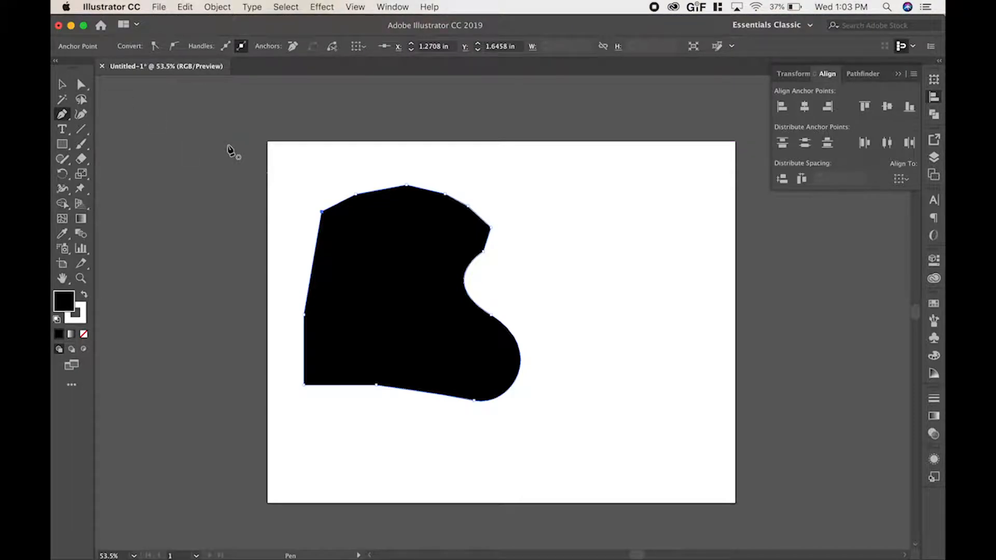
# Move the whole black shape with the Selection tool to the middle of the artboard.
pyautogui.press('v')
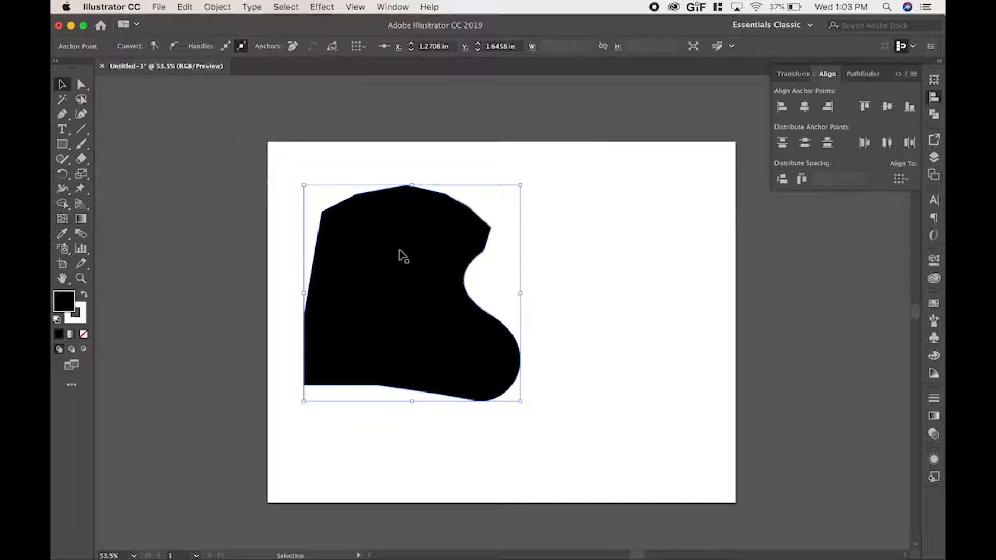
pyautogui.moveTo(421, 315); pyautogui.dragTo(596, 304)
pyautogui.moveTo(587, 257); pyautogui.dragTo(505, 274)
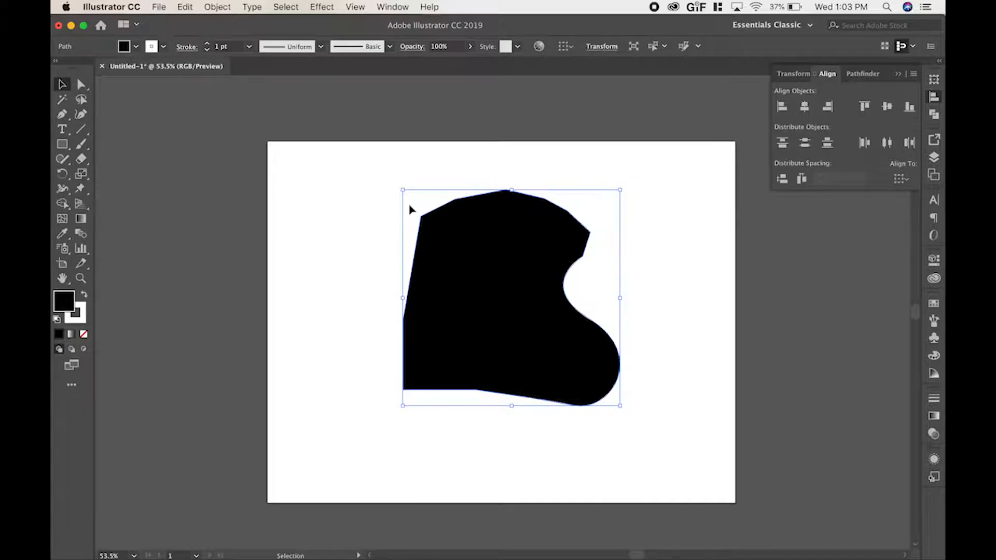
# Stretch the black shape wider toward the artboard's left edge and squeeze it back to a narrower width.
pyautogui.moveTo(402, 191); pyautogui.dragTo(328, 189)
pyautogui.click(325, 297)
pyautogui.click(328, 297)
pyautogui.moveTo(327, 297); pyautogui.dragTo(408, 304)
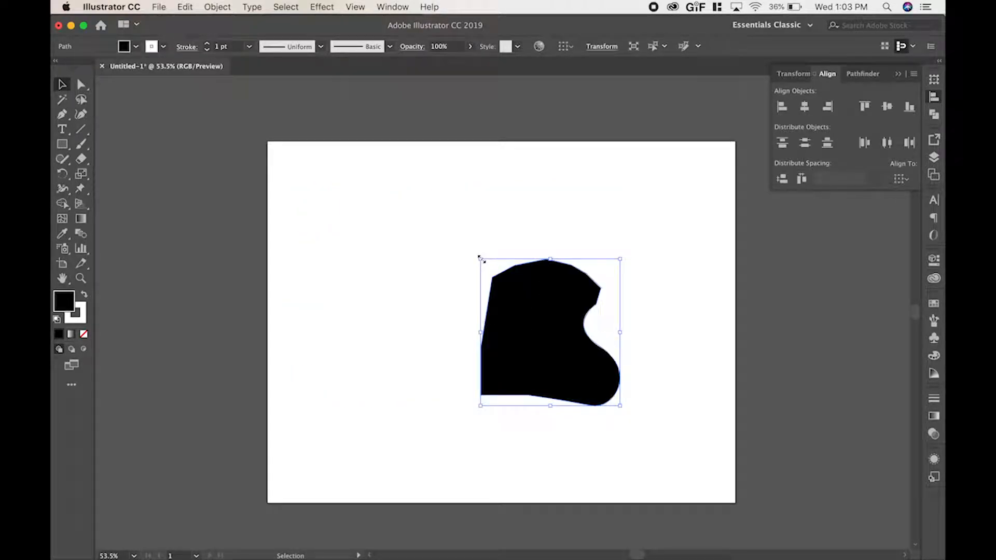
# Scale the black shape proportionally from its upper-left corner, rotate it slightly clockwise, and deselect it.
pyautogui.moveTo(480, 258); pyautogui.dragTo(457, 231)
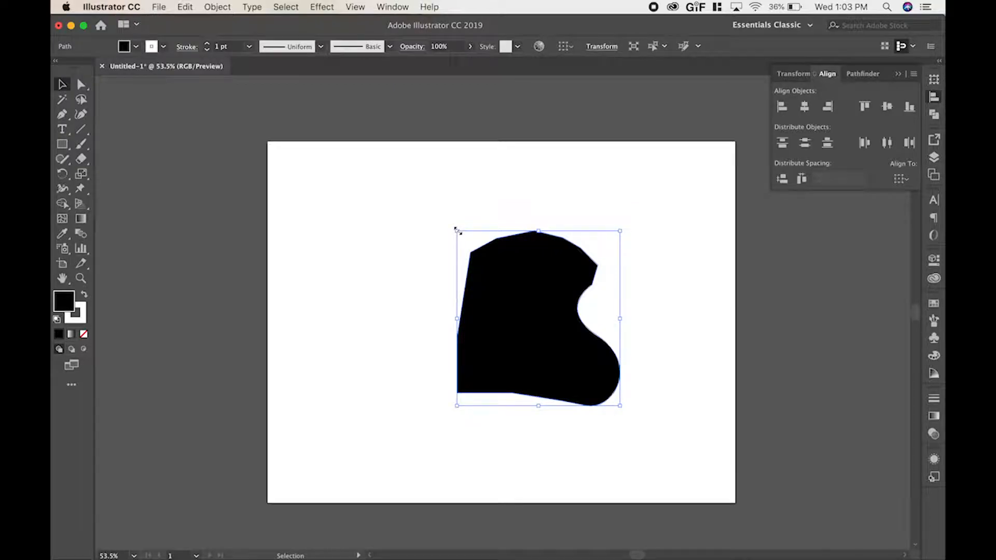
pyautogui.moveTo(456, 231); pyautogui.dragTo(381, 203)
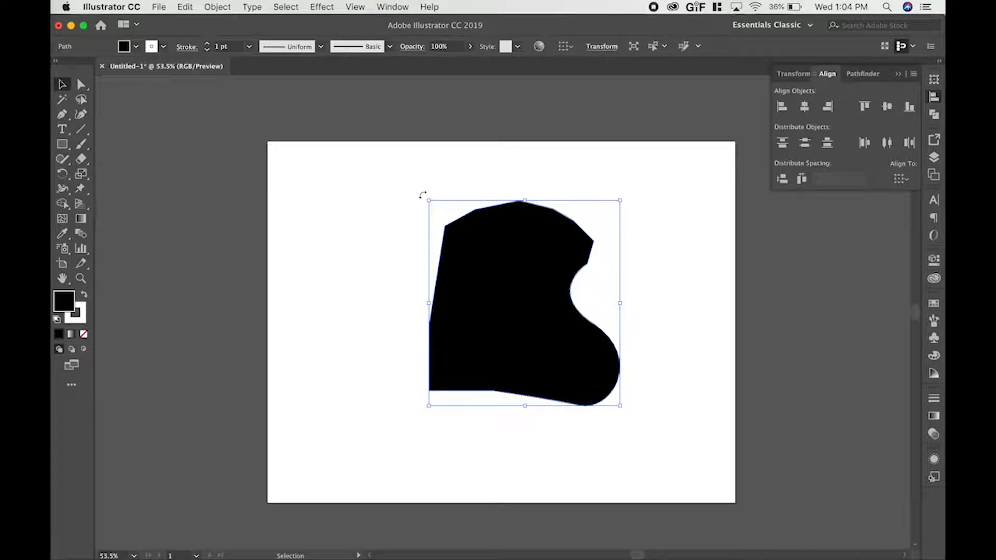
pyautogui.moveTo(422, 194); pyautogui.dragTo(456, 184)
pyautogui.click(140, 109)
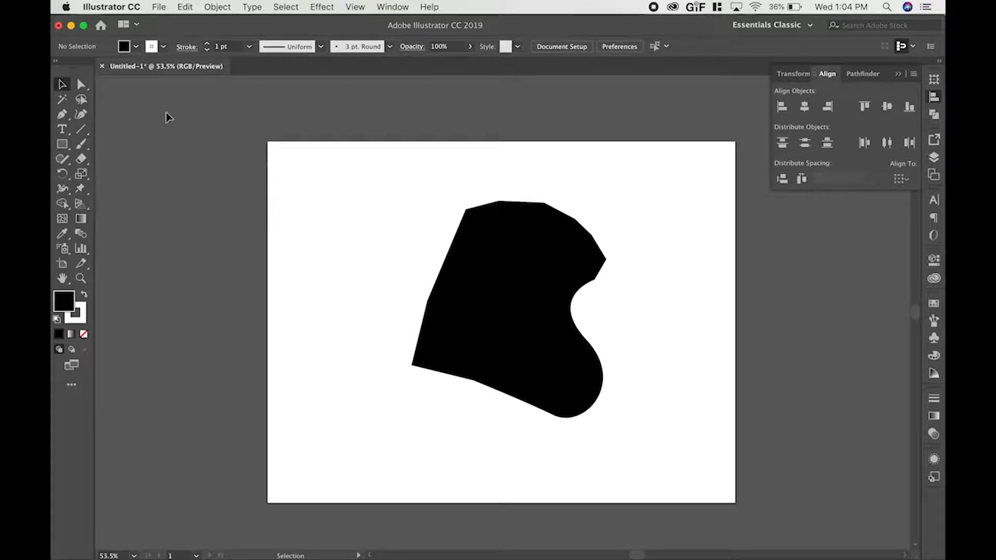
# Move the lower-left corner anchor inward to about X 5.76, Y 4.09 in and the left-edge anchor outward to about X 2.03, Y 2.60 in.
pyautogui.press('a')
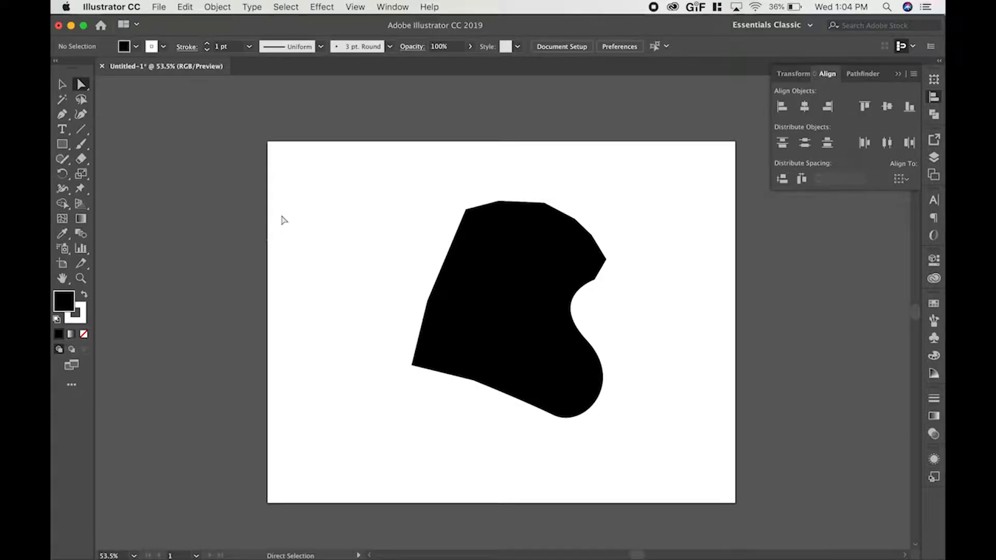
pyautogui.click(495, 275)
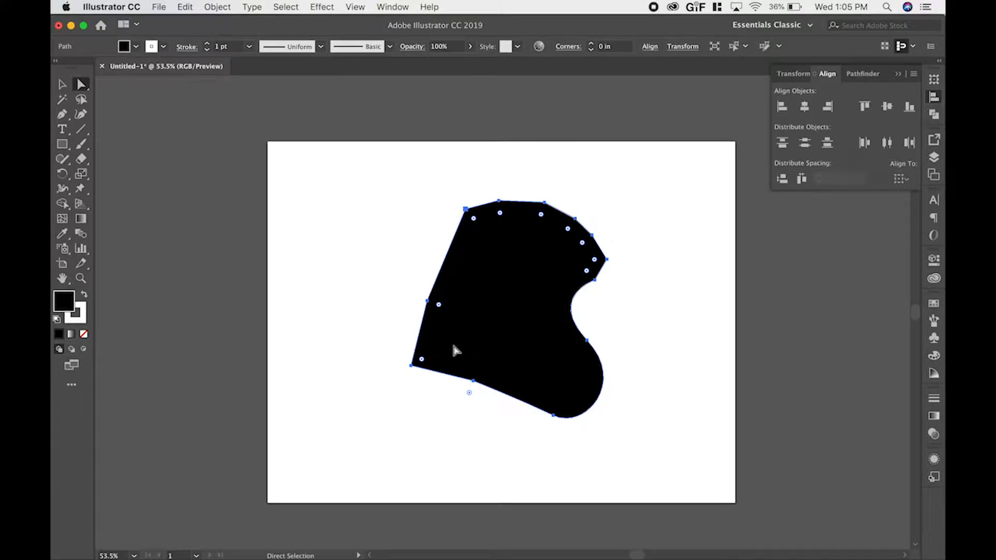
pyautogui.moveTo(412, 365); pyautogui.dragTo(512, 316)
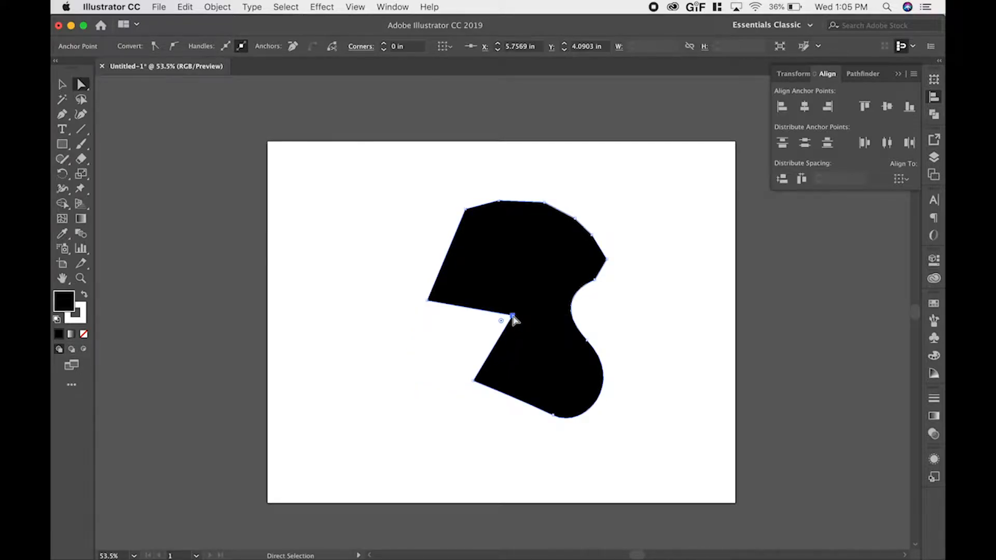
pyautogui.moveTo(429, 302); pyautogui.dragTo(356, 252)
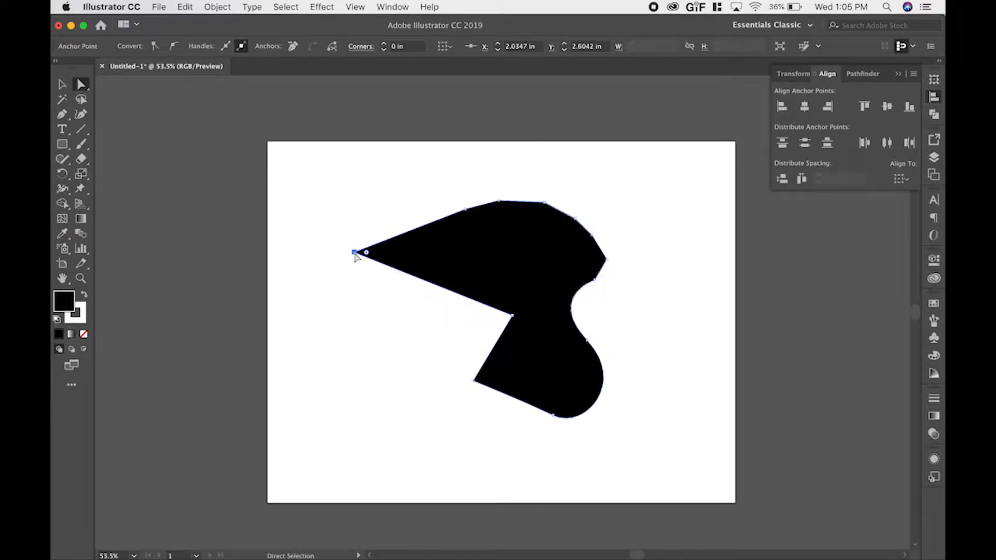
# Reshape the curves around the right-side anchor by adjusting its direction handles until both adjoining lobes bulge outward.
pyautogui.click(586, 341)
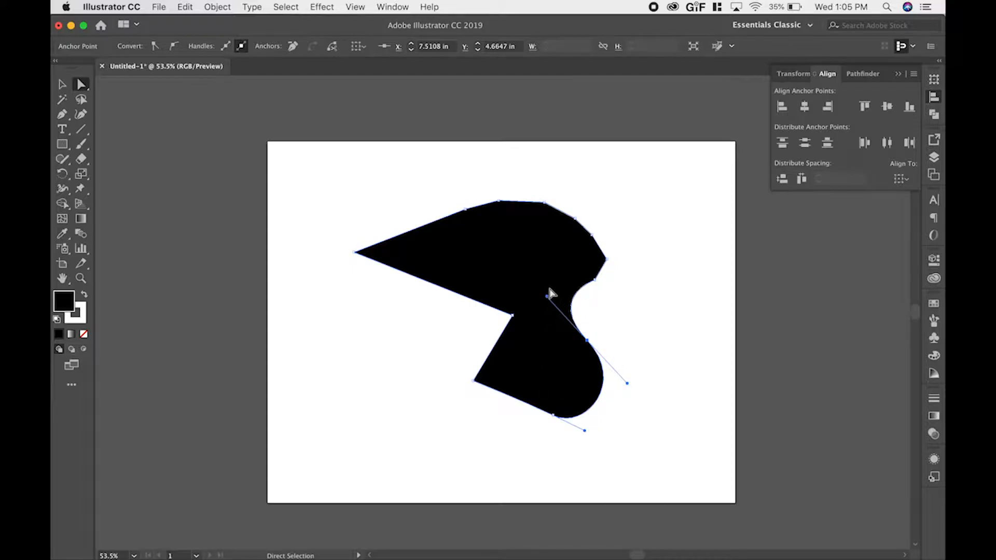
pyautogui.moveTo(546, 298); pyautogui.dragTo(641, 310)
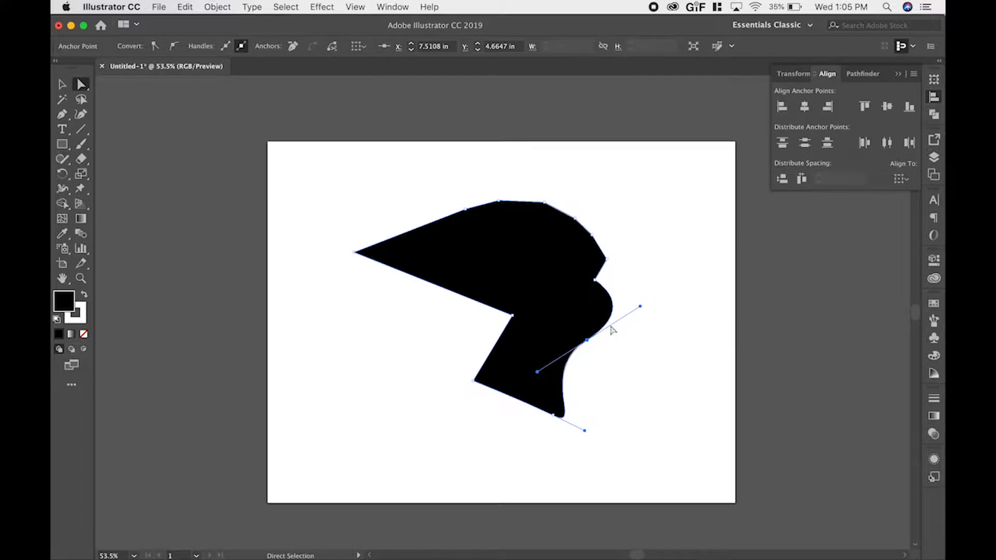
pyautogui.moveTo(540, 371)
pyautogui.mouseDown()
pyautogui.moveTo(652, 372)
pyautogui.moveTo(644, 323)
pyautogui.moveTo(601, 394)
pyautogui.moveTo(533, 389)
pyautogui.moveTo(521, 367)
pyautogui.mouseUp()
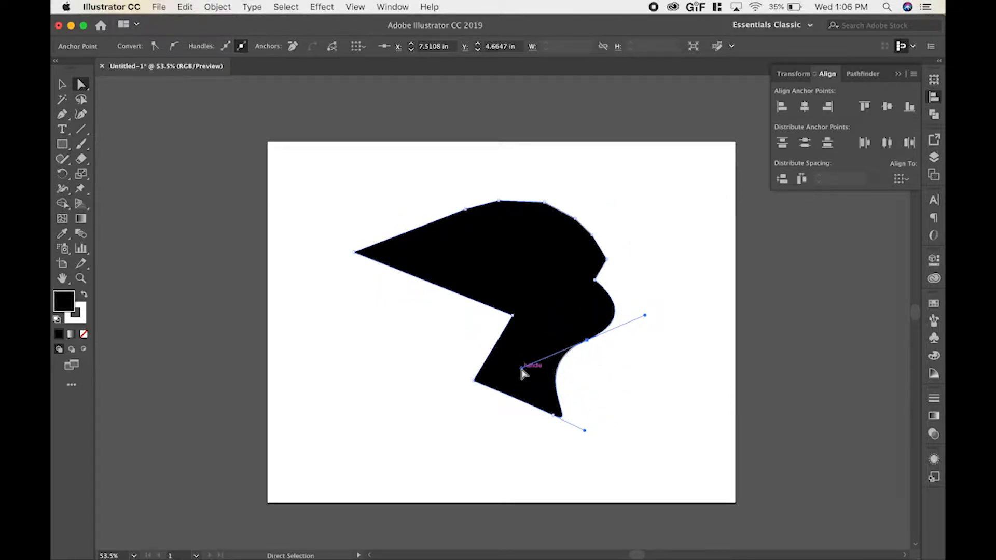
pyautogui.moveTo(521, 369); pyautogui.dragTo(645, 390)
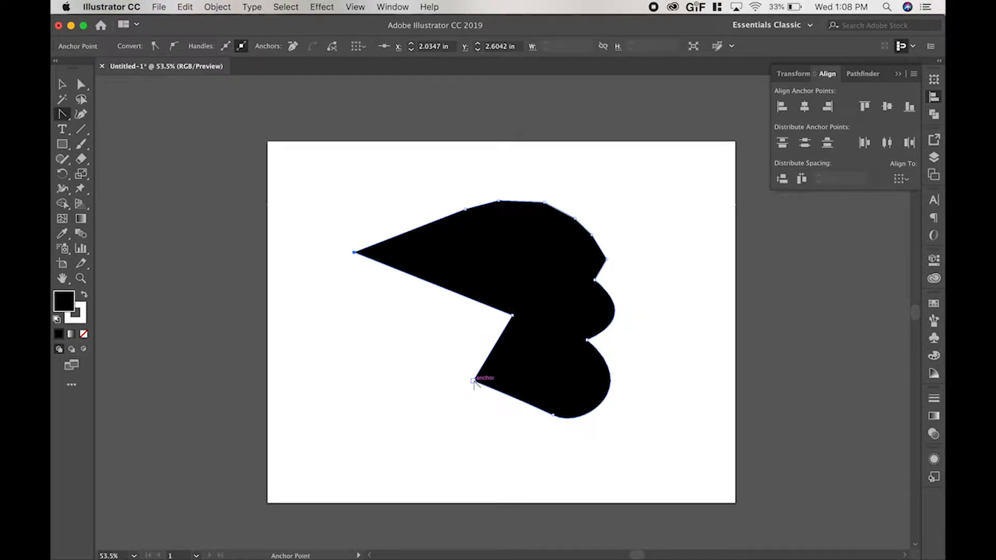
# Convert the lower-left corner to a curve with the Anchor Point tool and angle its upper handle independently up and to the left.
pyautogui.moveTo(473, 380); pyautogui.dragTo(449, 341)
pyautogui.moveTo(447, 337); pyautogui.dragTo(445, 338)
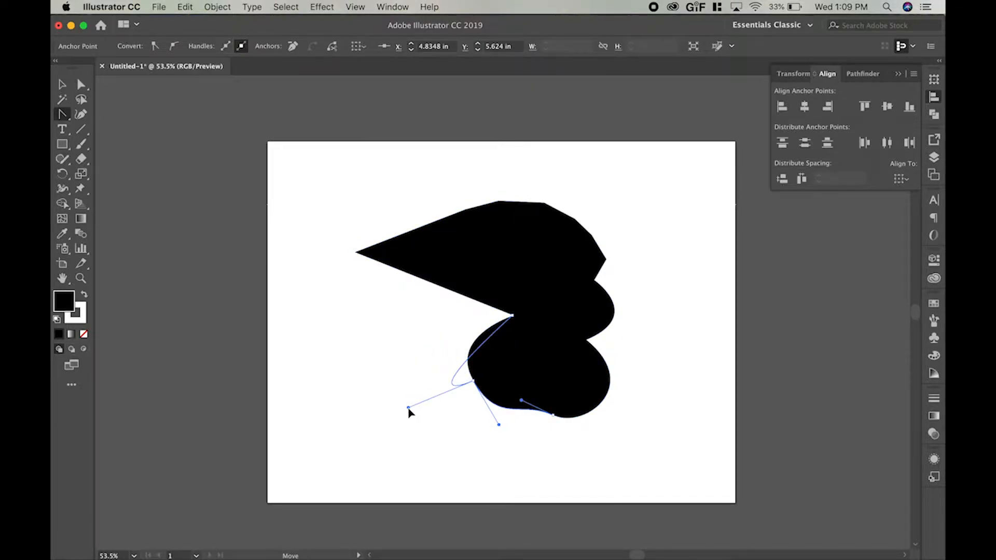
pyautogui.moveTo(386, 350); pyautogui.dragTo(402, 326)
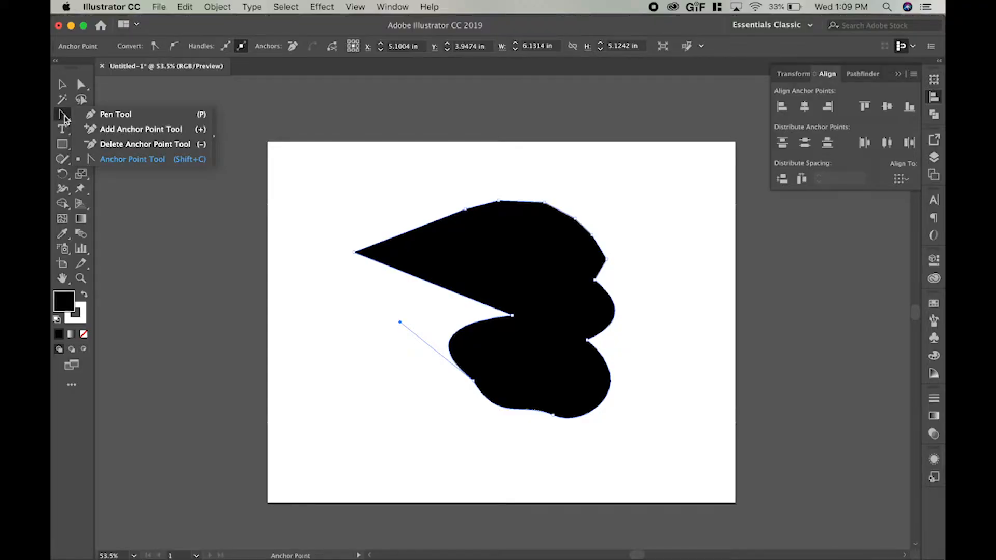
# Add two anchor points on the upper straight edge and two on the lower straight edge of the left-pointing tip.
pyautogui.click(142, 129)
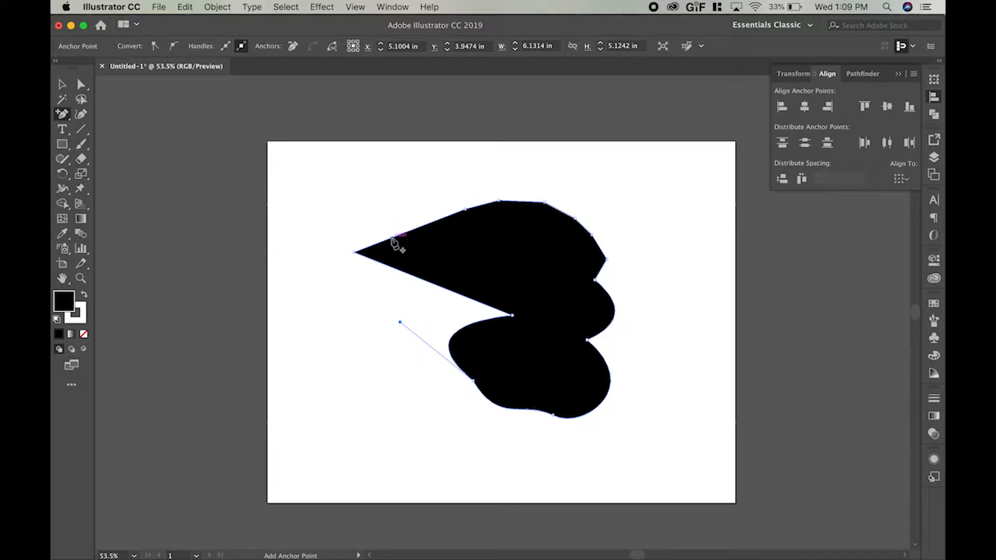
pyautogui.click(431, 222)
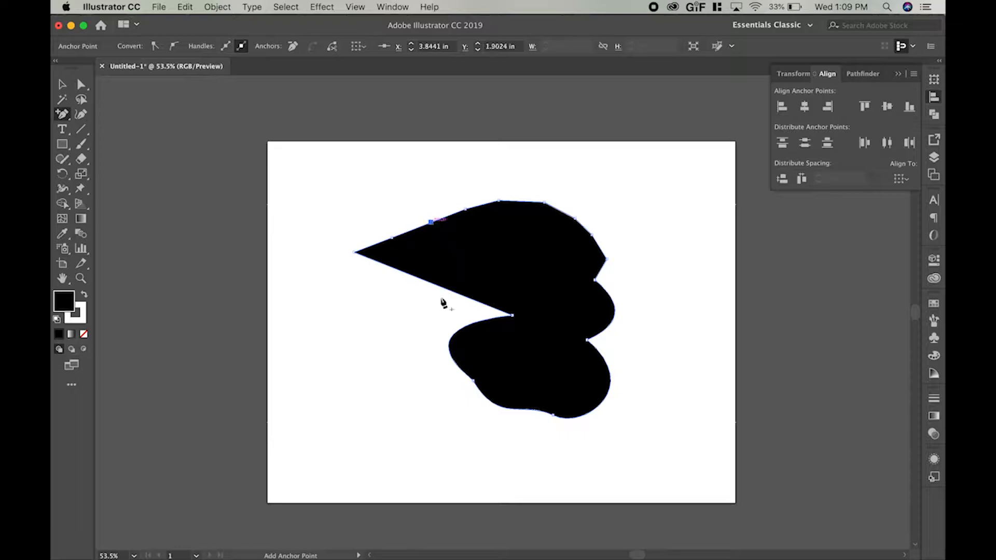
pyautogui.click(409, 273)
pyautogui.click(458, 293)
# Raise two anchors on the upper-left edge to about X 2.94, Y 1.53 in and X 4.59, Y 1.05 in, forming two peaks.
pyautogui.press('a')
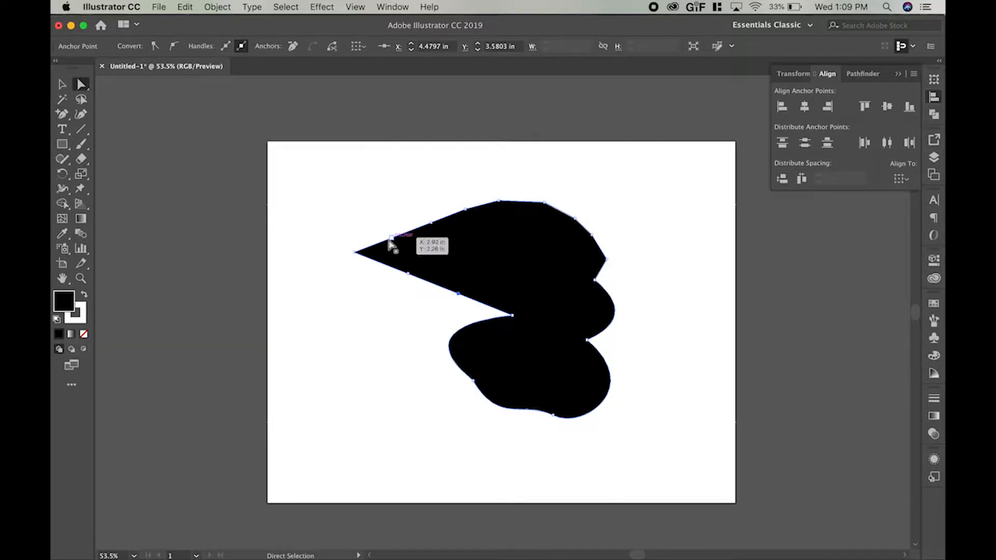
pyautogui.moveTo(391, 239); pyautogui.dragTo(392, 209)
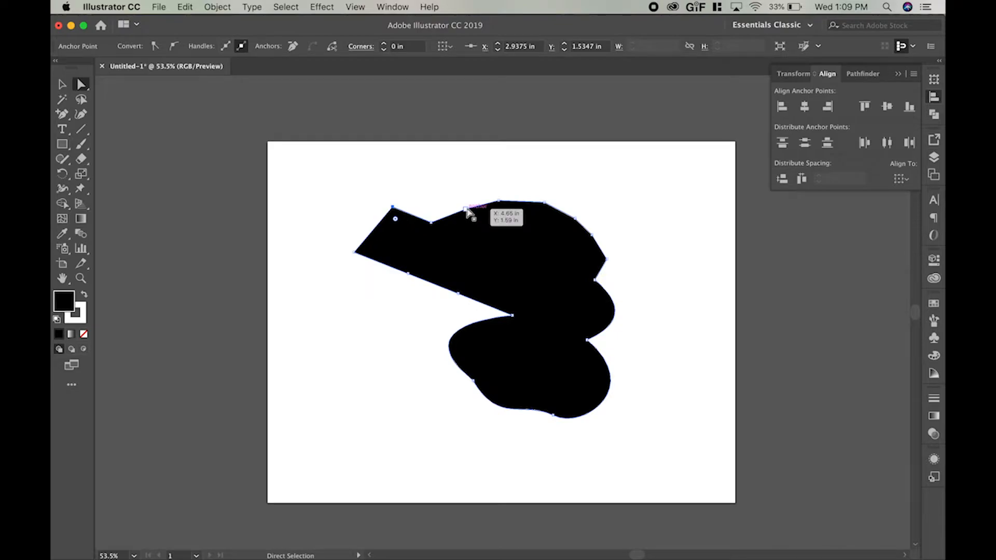
pyautogui.moveTo(465, 211); pyautogui.dragTo(462, 188)
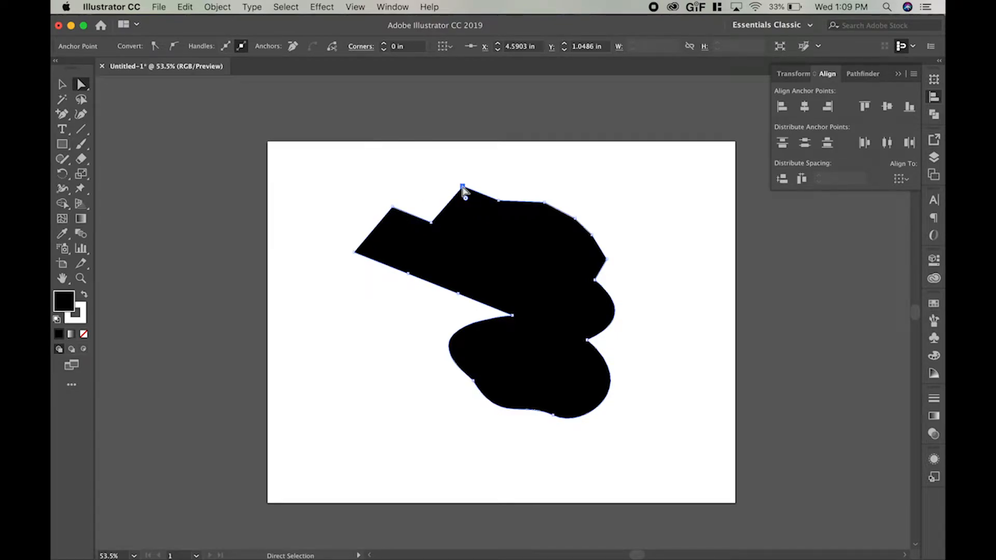
# Delete the anchor points at the two upper-left peaks and the left tip, and return to the Selection tool.
pyautogui.press('-')
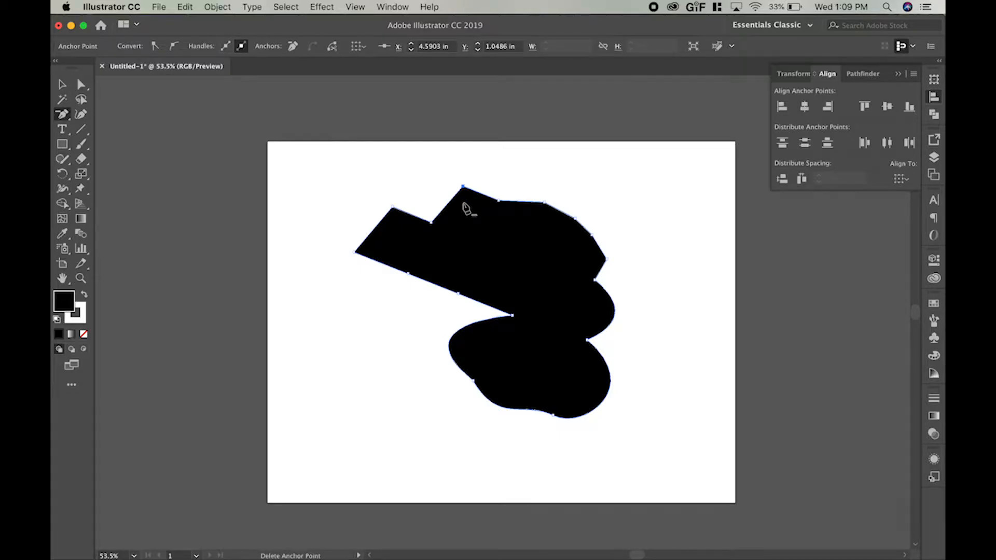
pyautogui.click(463, 186)
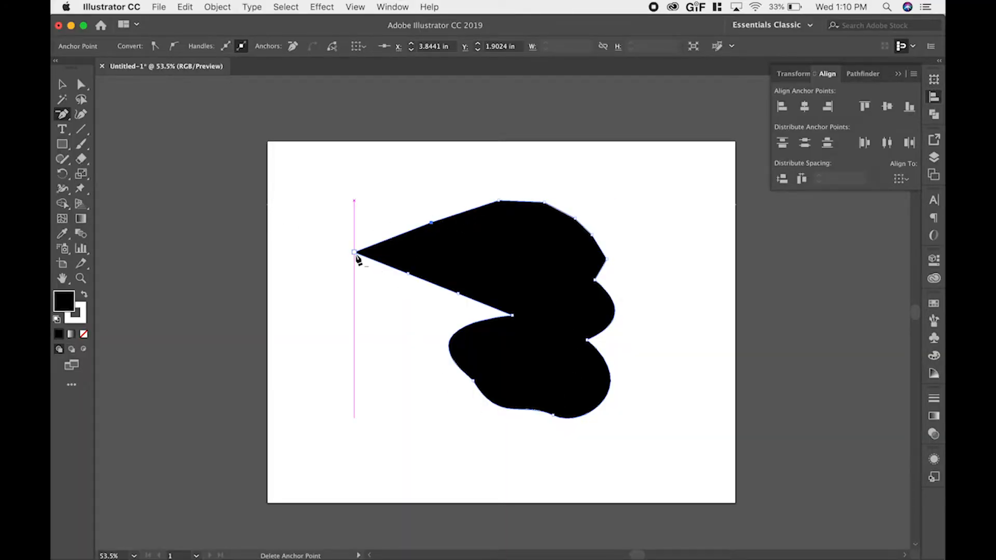
pyautogui.click(355, 253)
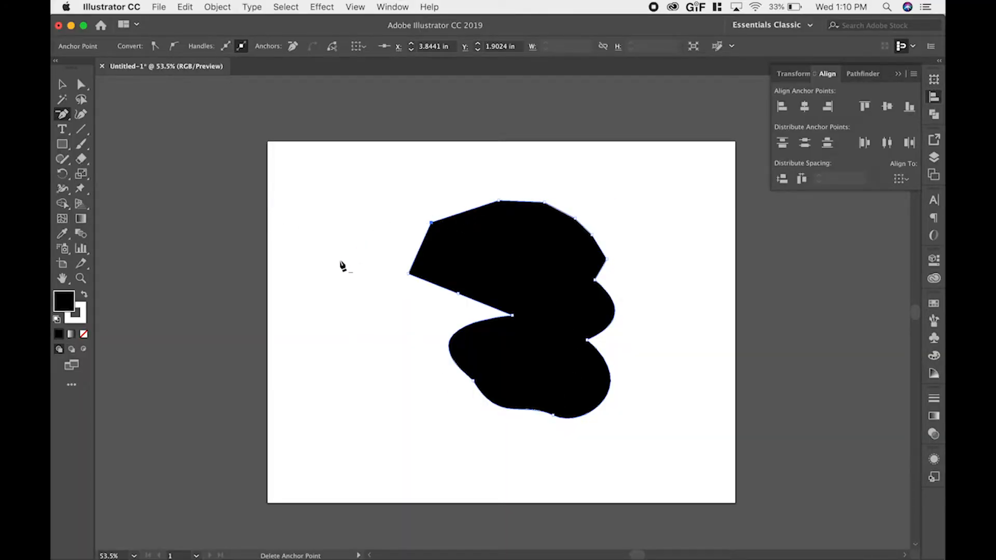
pyautogui.press('v')
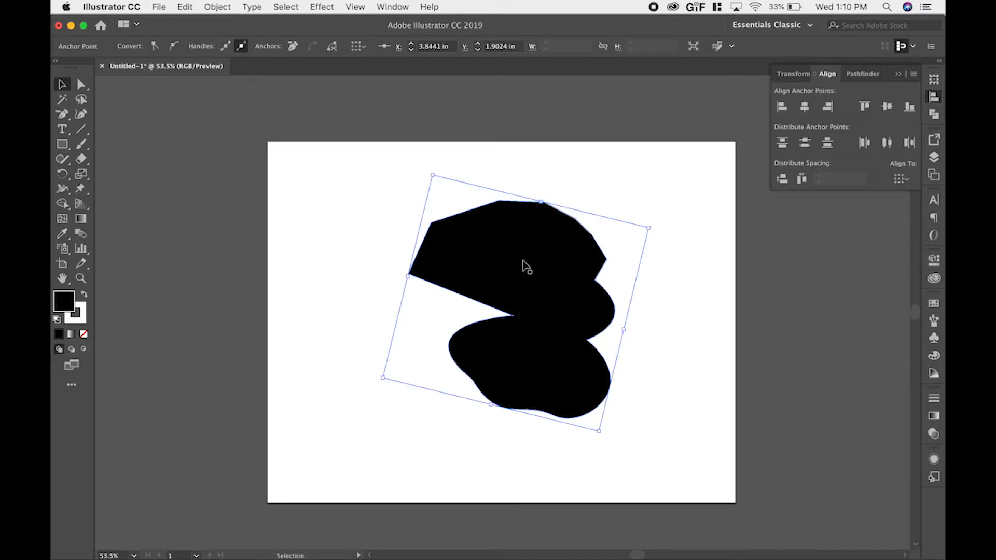
# Move the shape slightly left of its original spot and delete its upper-left corner anchor at about X 3.76, Y 1.90 in.
pyautogui.moveTo(515, 262); pyautogui.dragTo(291, 279)
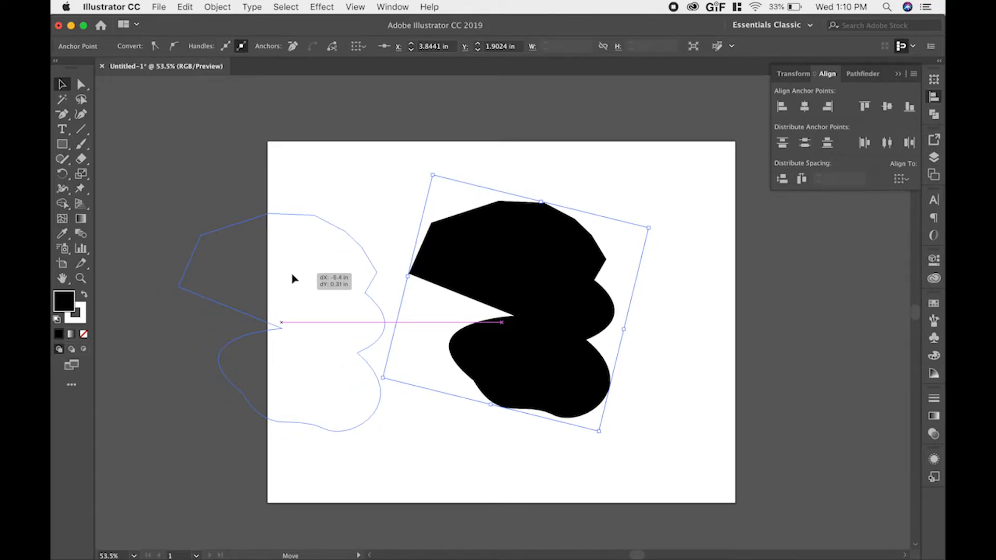
pyautogui.moveTo(292, 278); pyautogui.dragTo(520, 266)
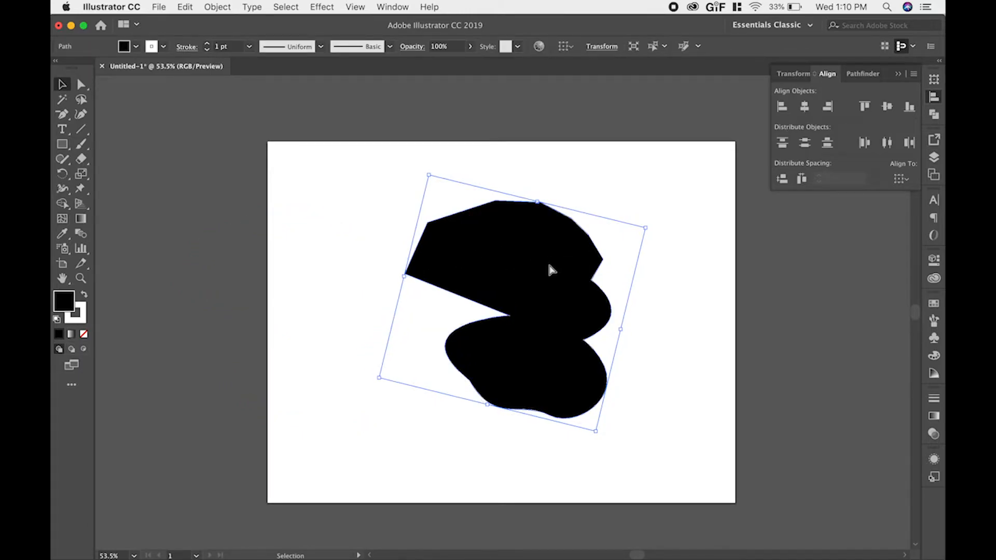
pyautogui.press('a')
pyautogui.click(428, 224)
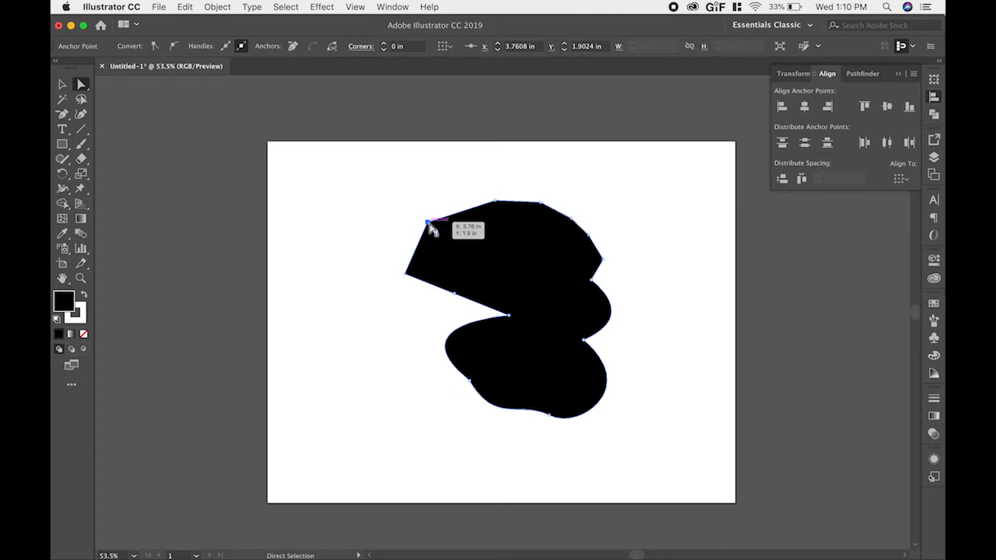
pyautogui.press('Delete')
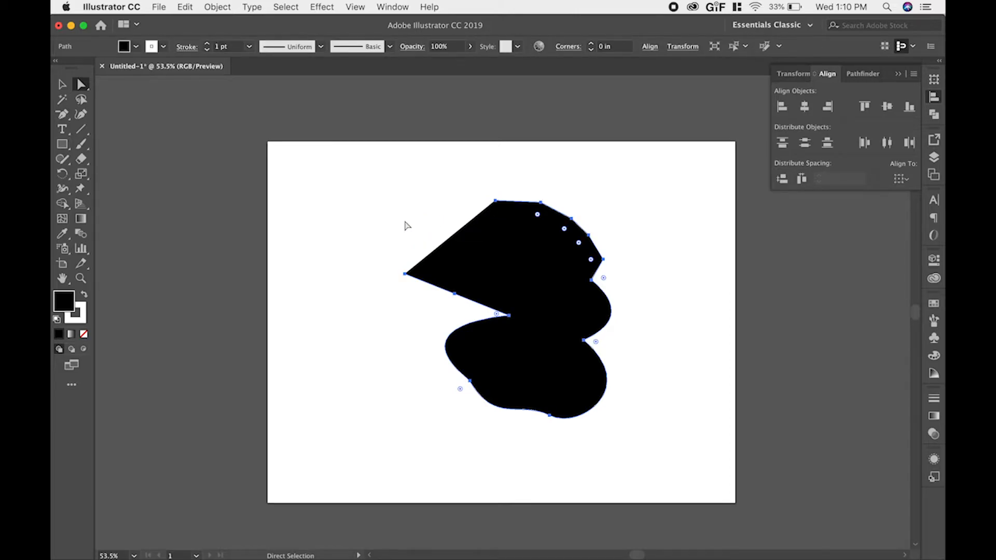
# Move the whole shape to the artboard's left edge and try to add an anchor point on its straight upper-left edge.
pyautogui.press('v')
pyautogui.moveTo(536, 280); pyautogui.dragTo(420, 277)
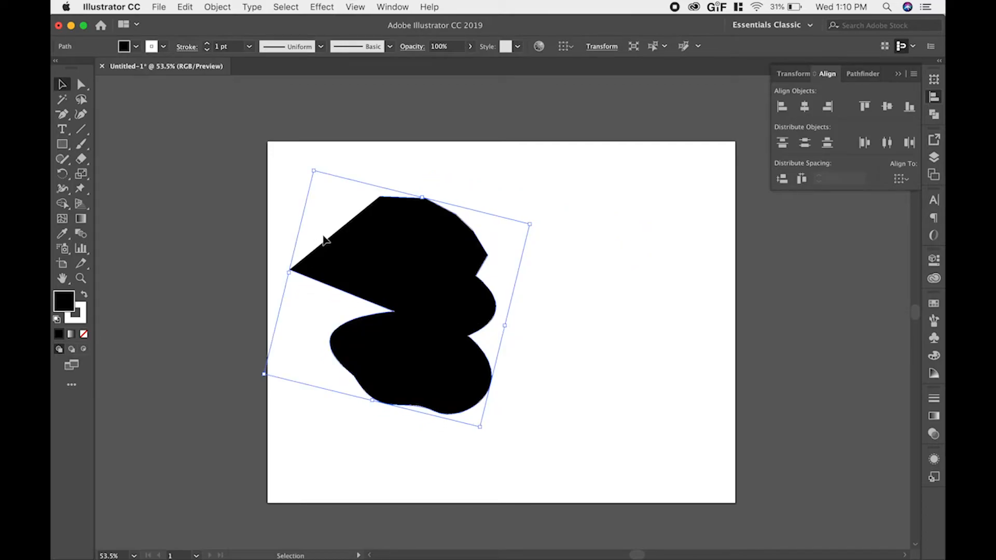
pyautogui.press('+')
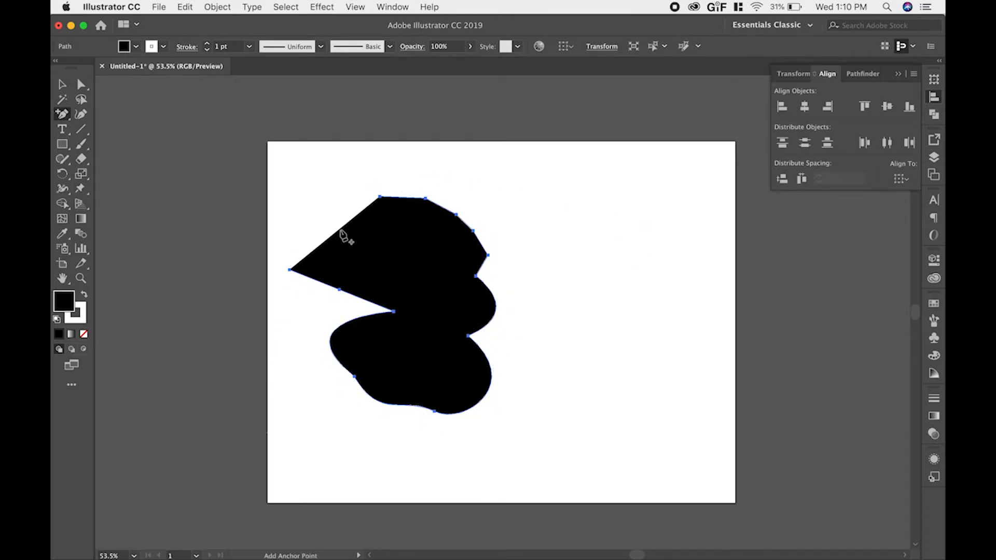
pyautogui.click(343, 237)
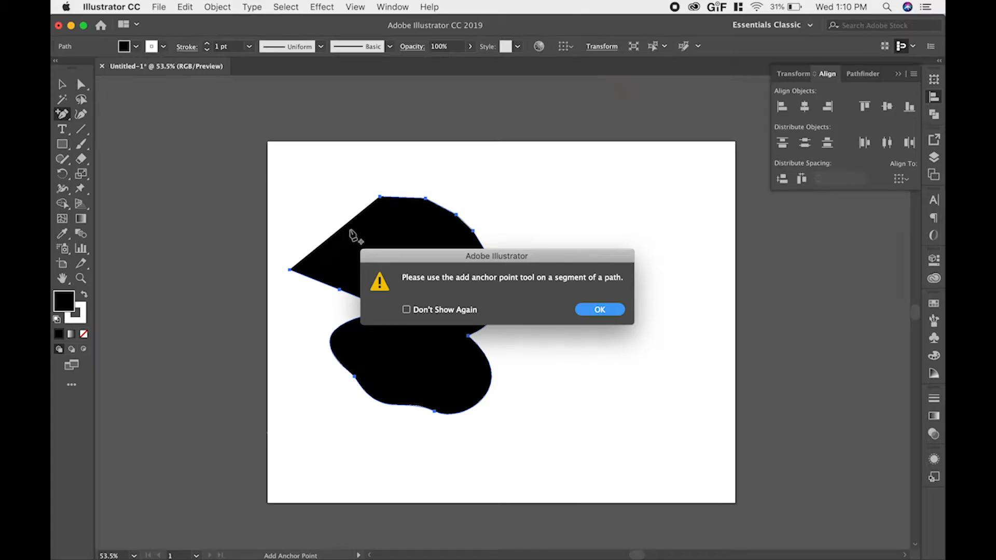